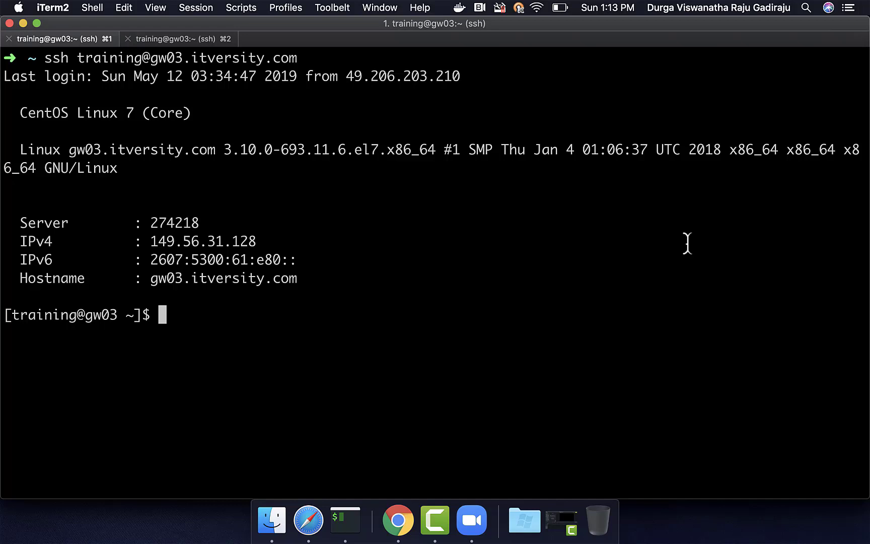
- Run sqoop list-tables against jdbc:mysql://ms.itversity.com:3306/retail_db with the database credentials and mark order_items_nopk
{"action": "type", "text": "sqo"}
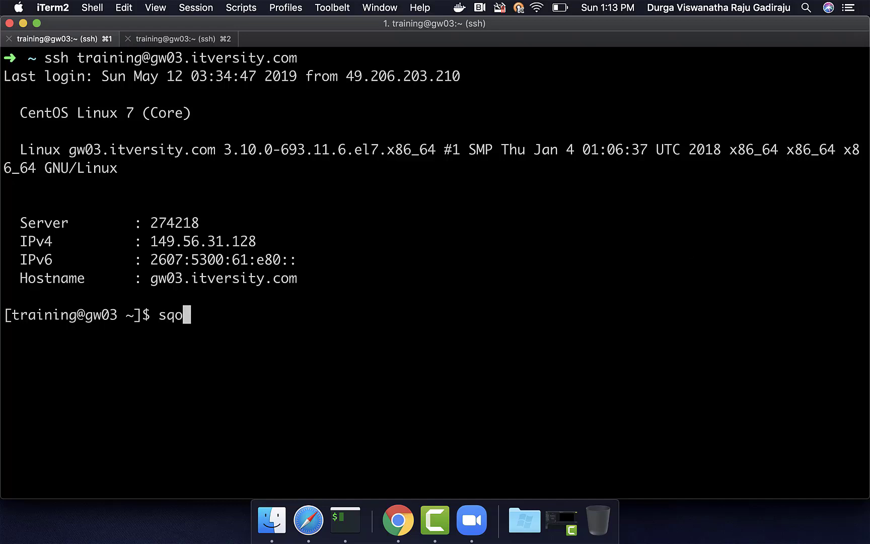
{"action": "type", "text": "op eva"}
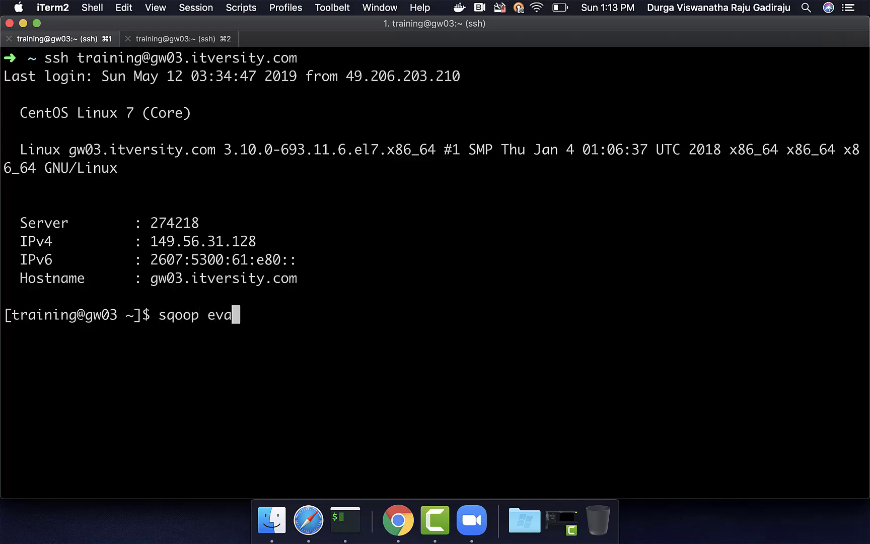
{"action": "key", "text": "BackSpace"}
{"action": "key", "text": "BackSpace"}
{"action": "key", "text": "BackSpace"}
{"action": "type", "text": "list-tables \\"}
{"action": "key", "text": "Return"}
{"action": "type", "text": "--conne"}
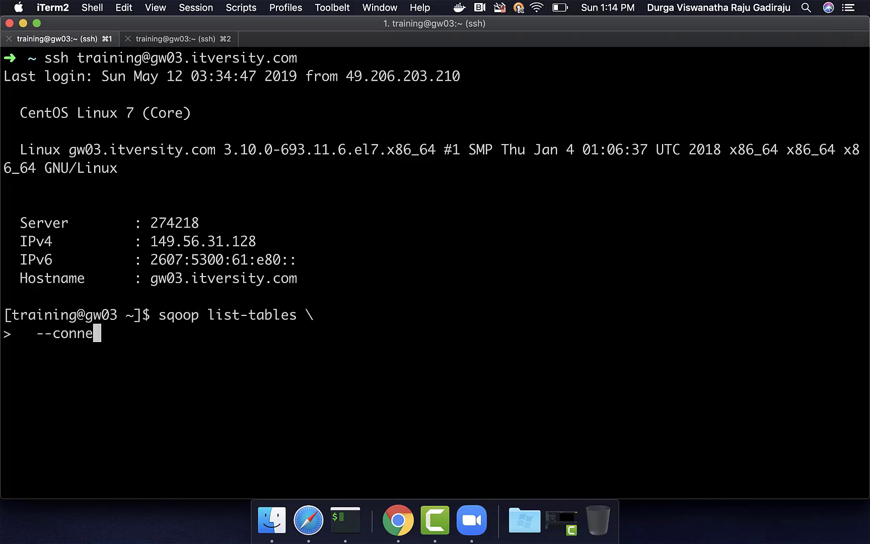
{"action": "type", "text": "ct jdbc:"}
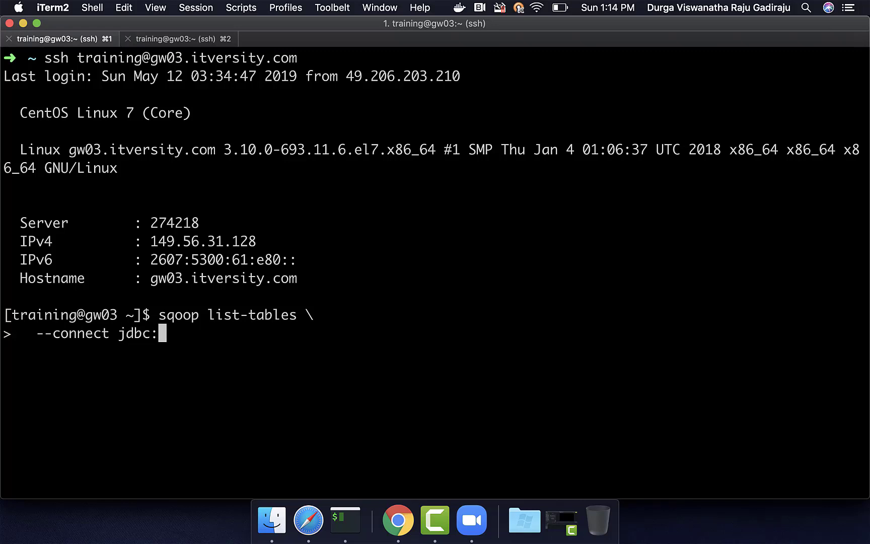
{"action": "type", "text": "mysql:"}
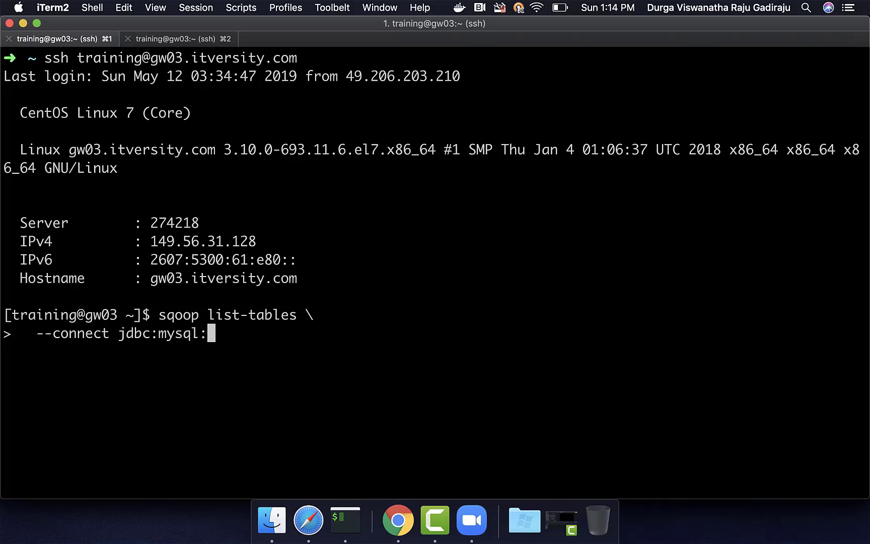
{"action": "type", "text": "//ms.it"}
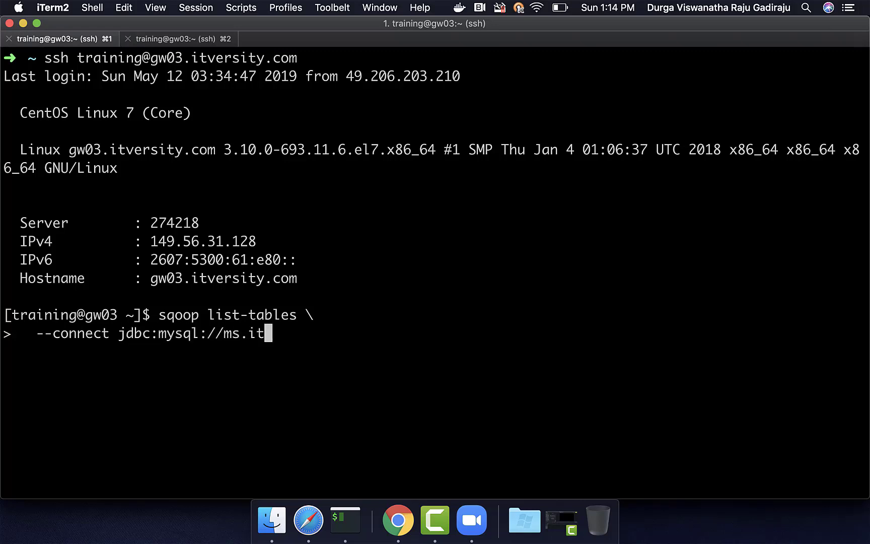
{"action": "type", "text": "versity.com:3306"}
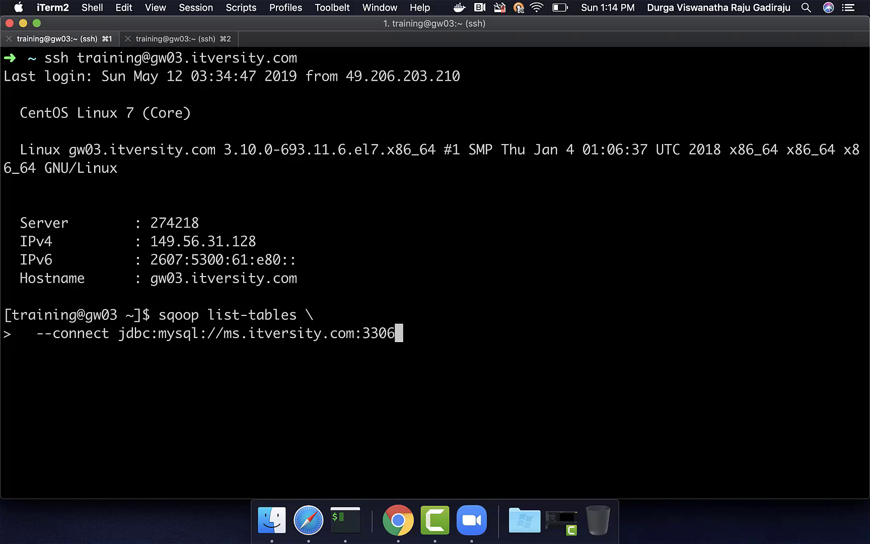
{"action": "type", "text": "/retail_db \\"}
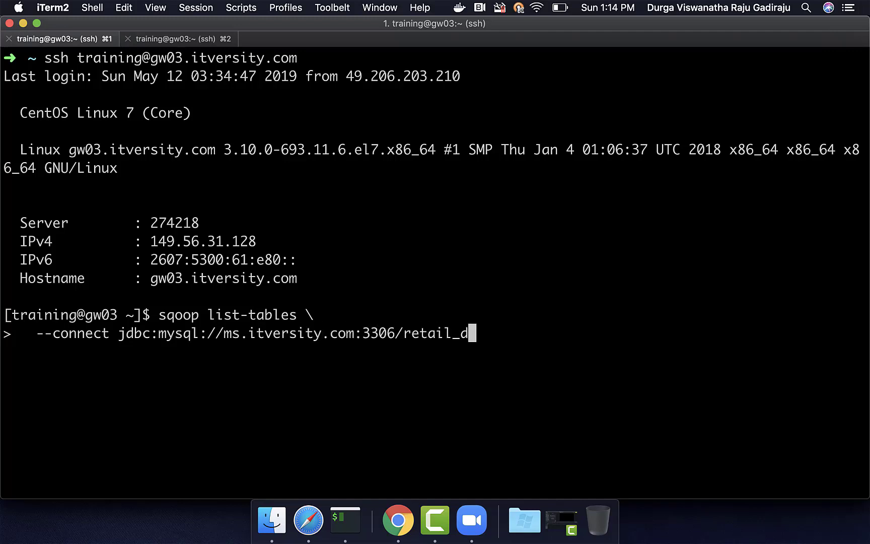
{"action": "key", "text": "Return"}
{"action": "type", "text": "--username "}
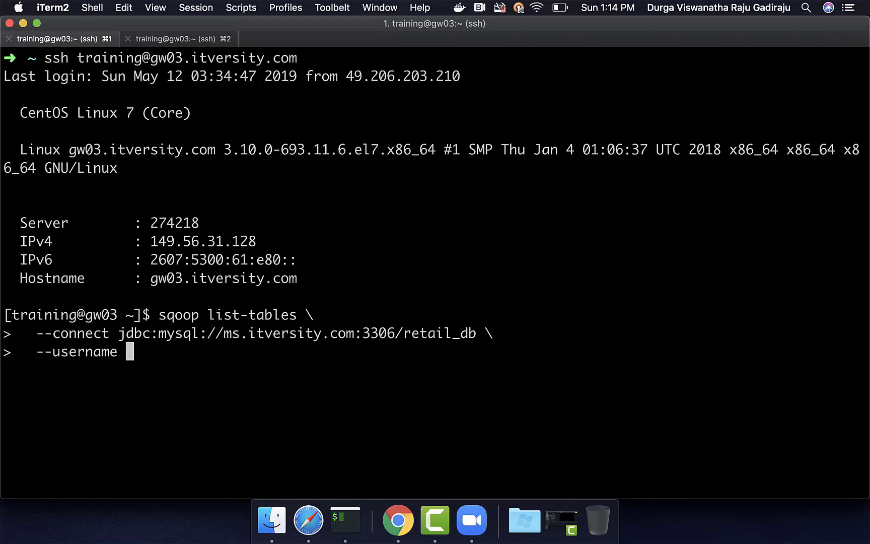
{"action": "type", "text": "retail_user \\"}
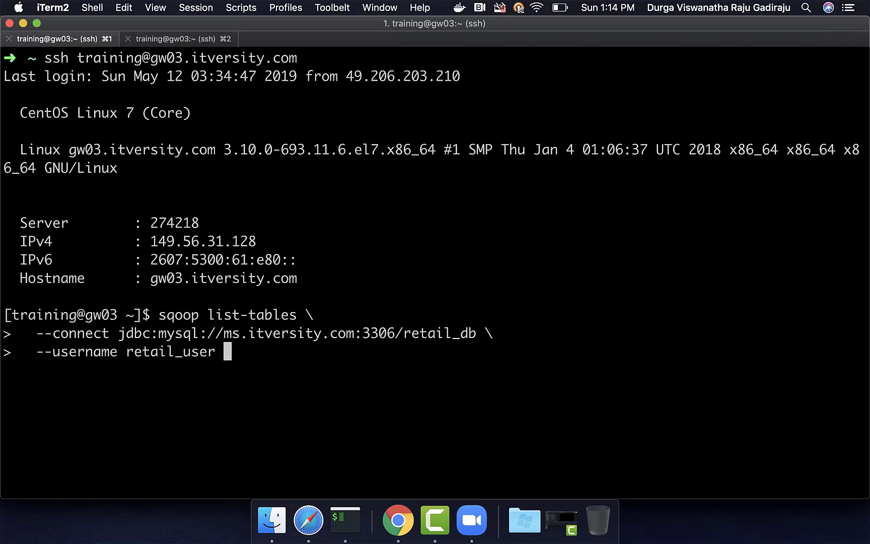
{"action": "key", "text": "Return"}
{"action": "type", "text": "--password itversity"}
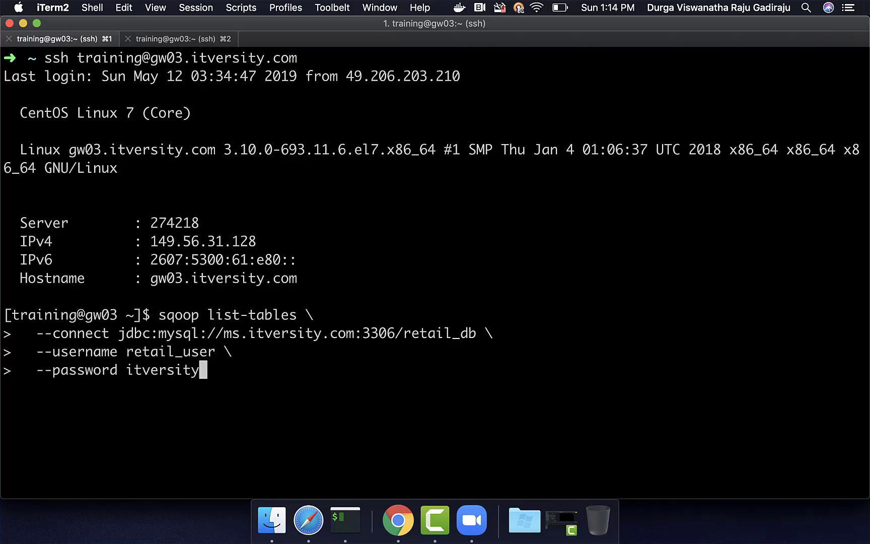
{"action": "key", "text": "Return"}
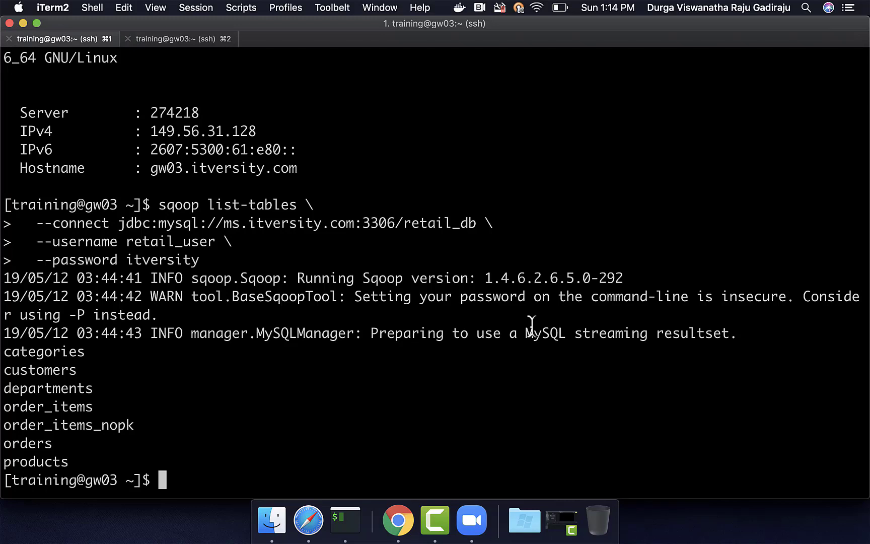
{"action": "double_click", "coordinate": [73, 426]}
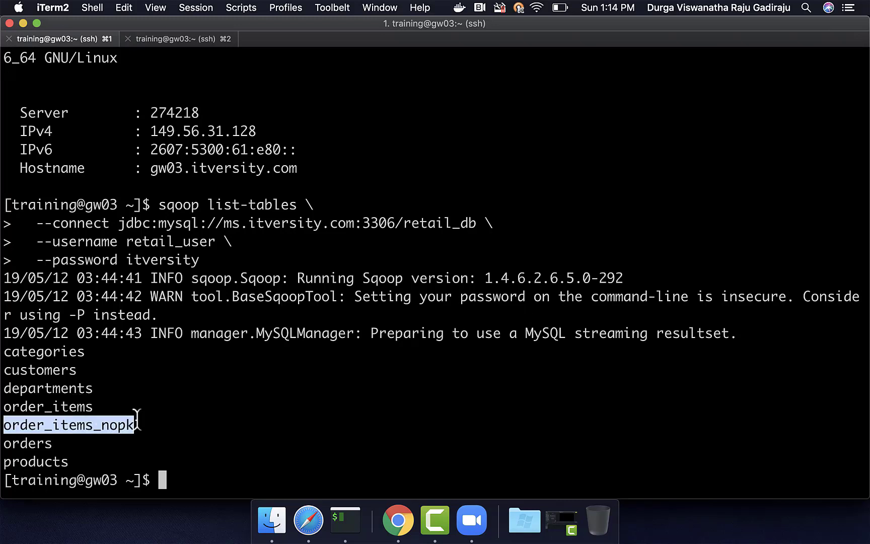
- Run sqoop eval with --query "DESCRIBE order_items_nopk", reusing the retail_db connection options
{"action": "type", "text": "sqoop eval \\"}
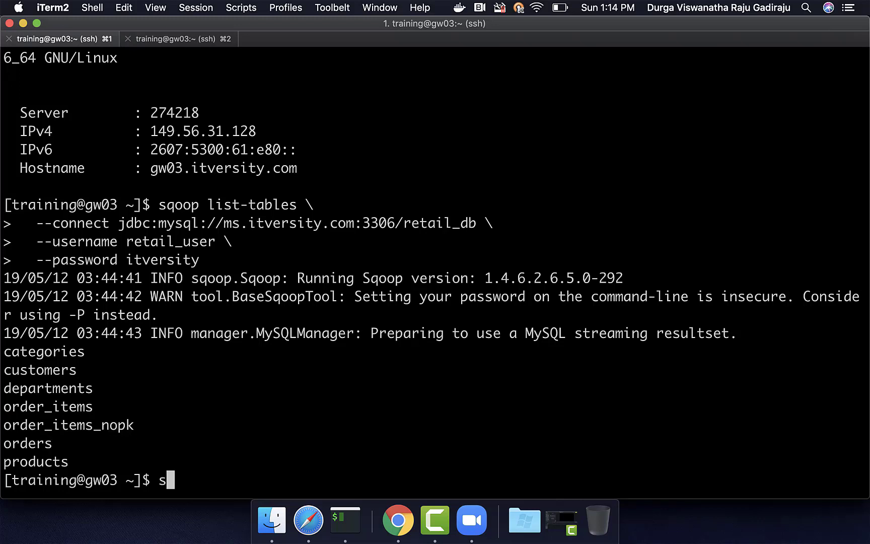
{"action": "key", "text": "Return"}
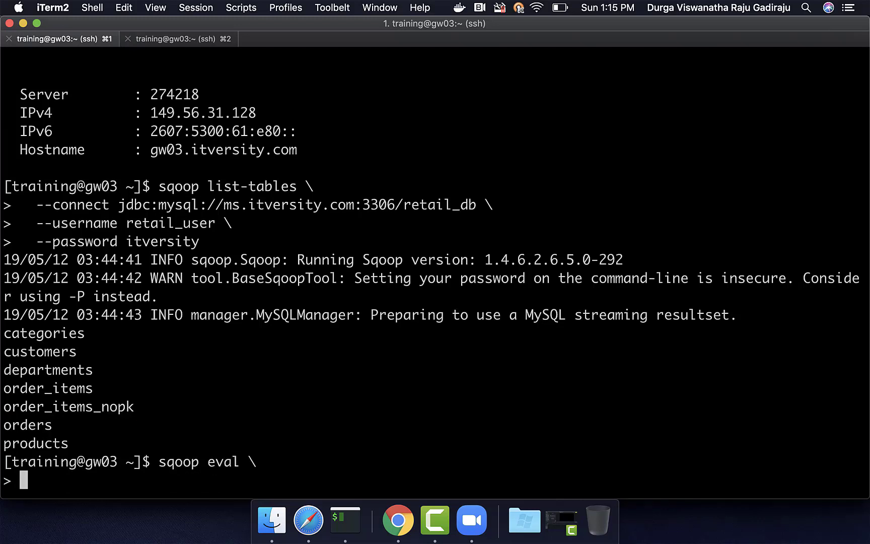
{"action": "left_click_drag", "start_coordinate": [20, 199], "coordinate": [548, 229]}
{"action": "type", "text": "--connect jdbc:mysql://ms.itversity.com:3306/retail_db \\   --username retail_user \\"}
{"action": "type", "text": "-"}
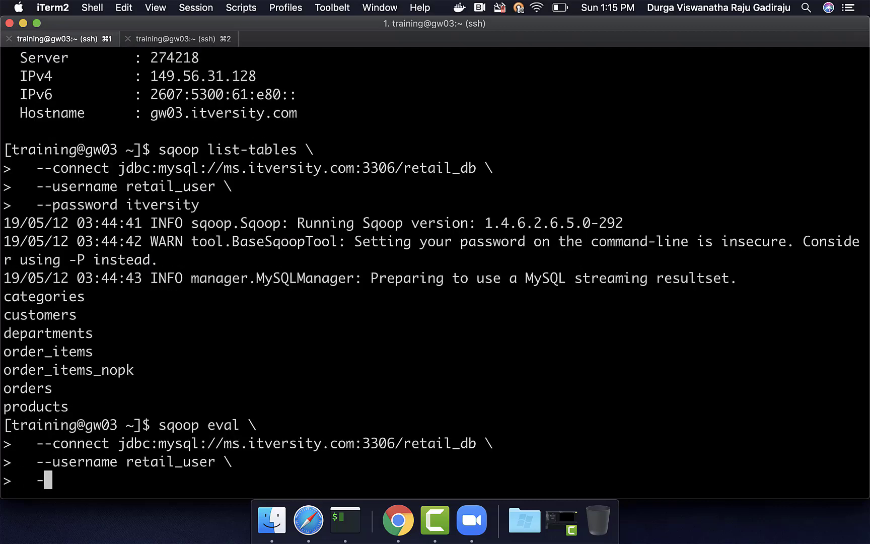
{"action": "type", "text": "-password itveristy"}
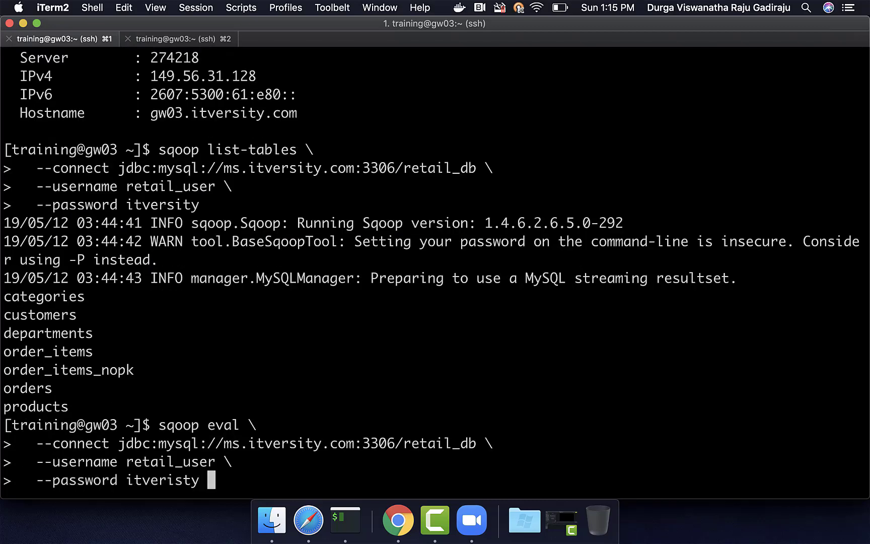
{"action": "key", "text": "BackSpace"}
{"action": "key", "text": "BackSpace"}
{"action": "key", "text": "BackSpace"}
{"action": "key", "text": "BackSpace"}
{"action": "key", "text": "BackSpace"}
{"action": "type", "text": "sity \\"}
{"action": "key", "text": "Return"}
{"action": "type", "text": "--"}
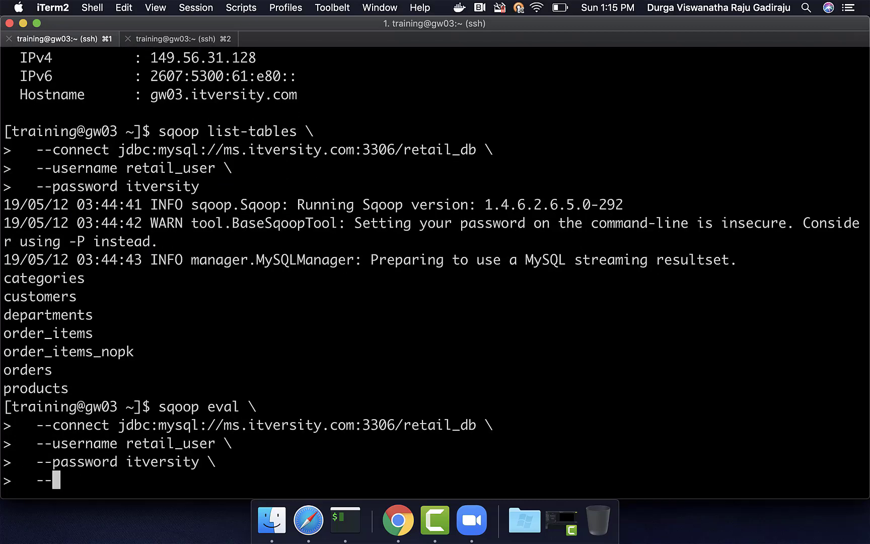
{"action": "type", "text": "query "}
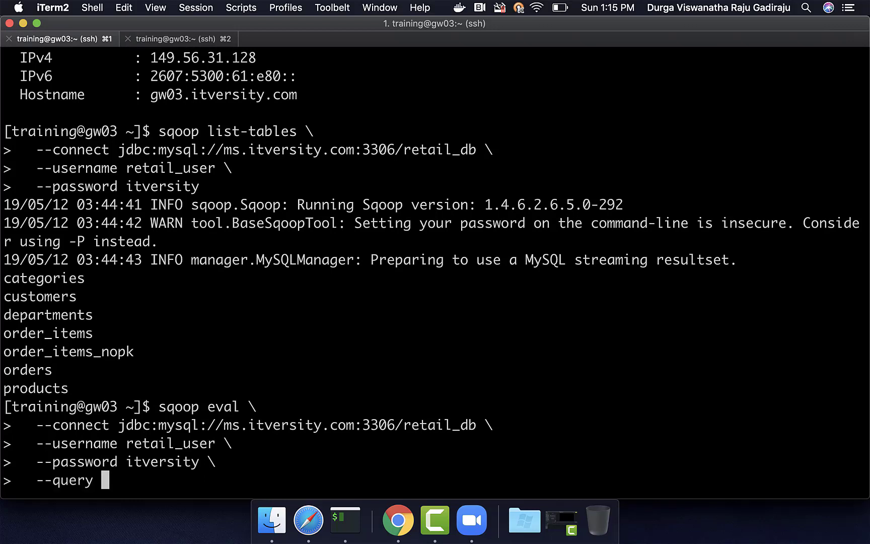
{"action": "type", "text": "\"DESCRIBE order_items_nopk\""}
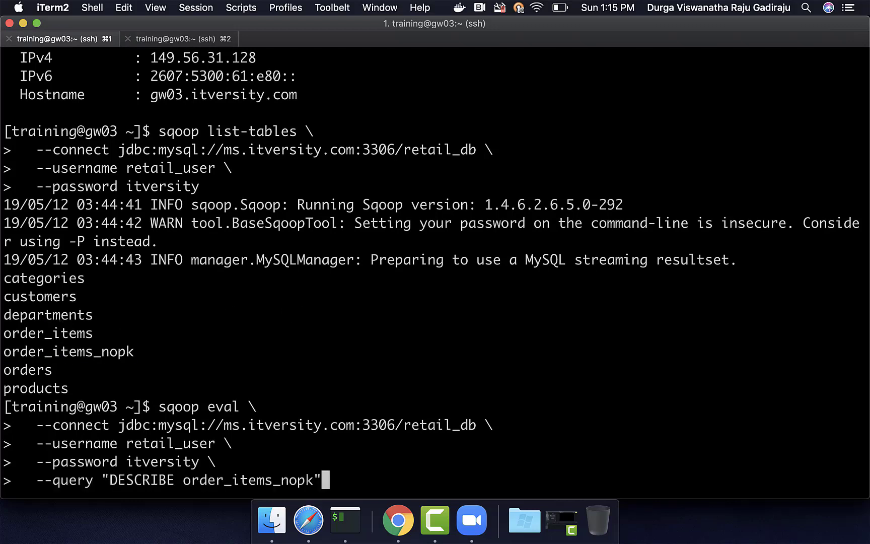
{"action": "key", "text": "Return"}
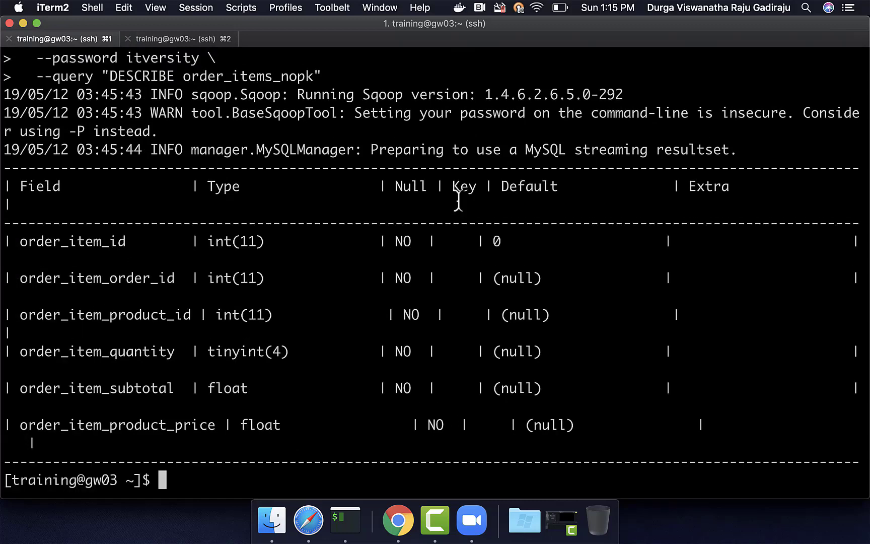
{"action": "double_click", "coordinate": [462, 187]}
{"action": "double_click", "coordinate": [453, 278]}
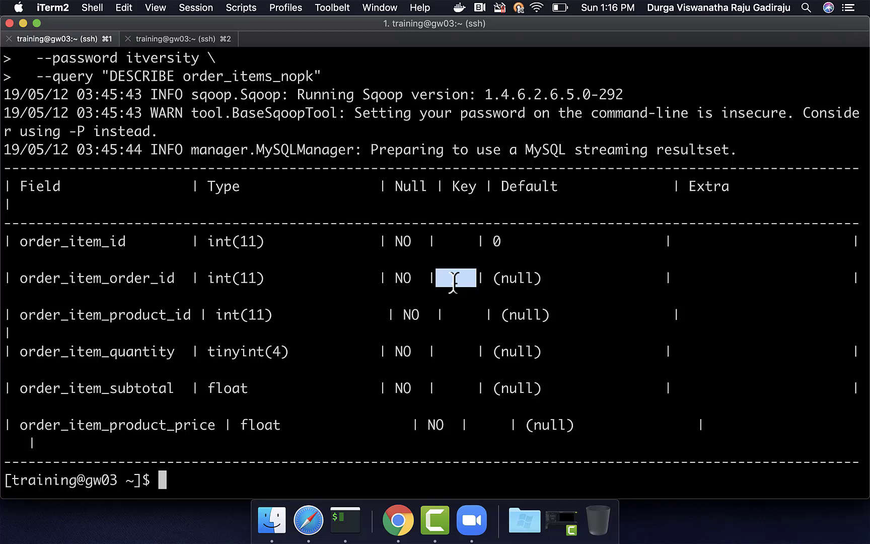
- Start a sqoop import reusing the retail_db connection and login options for table order_items_nopk
{"action": "type", "text": "sqoop"}
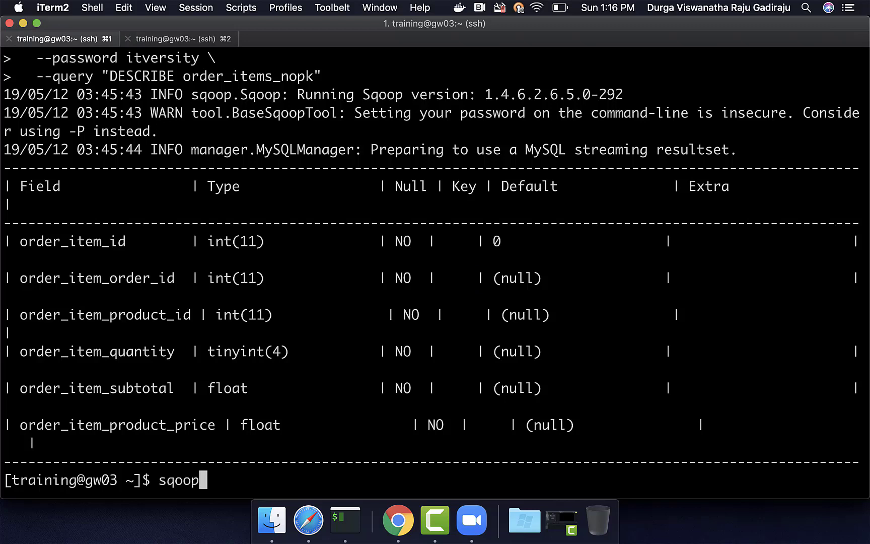
{"action": "type", "text": " import \\"}
{"action": "key", "text": "Return"}
{"action": "type", "text": "--"}
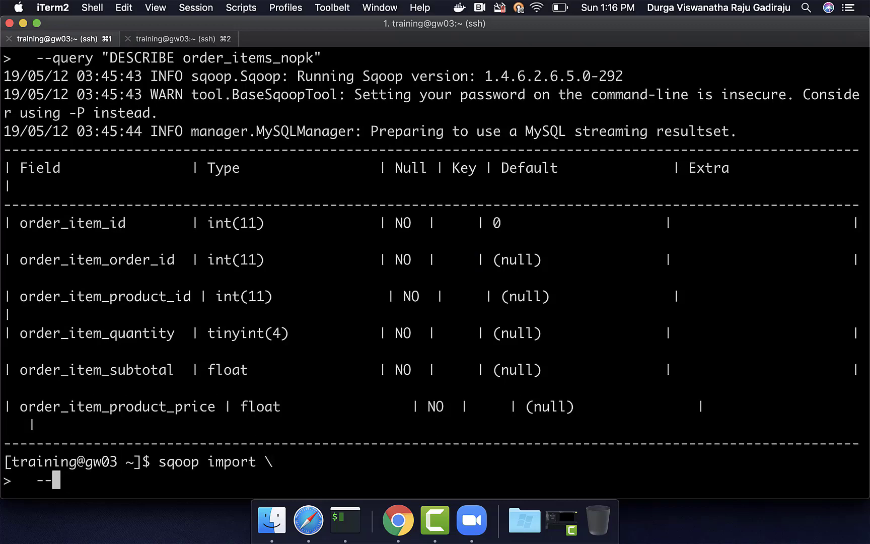
{"action": "key", "text": "BackSpace"}
{"action": "key", "text": "BackSpace"}
{"action": "key", "text": "BackSpace"}
{"action": "key", "text": "BackSpace"}
{"action": "key", "text": "BackSpace"}
{"action": "scroll", "coordinate": [435, 272], "scroll_direction": "up", "scroll_amount": 5}
{"action": "scroll", "coordinate": [435, 272], "scroll_direction": "up", "scroll_amount": 4}
{"action": "scroll", "coordinate": [452, 283], "scroll_direction": "down", "scroll_amount": 5}
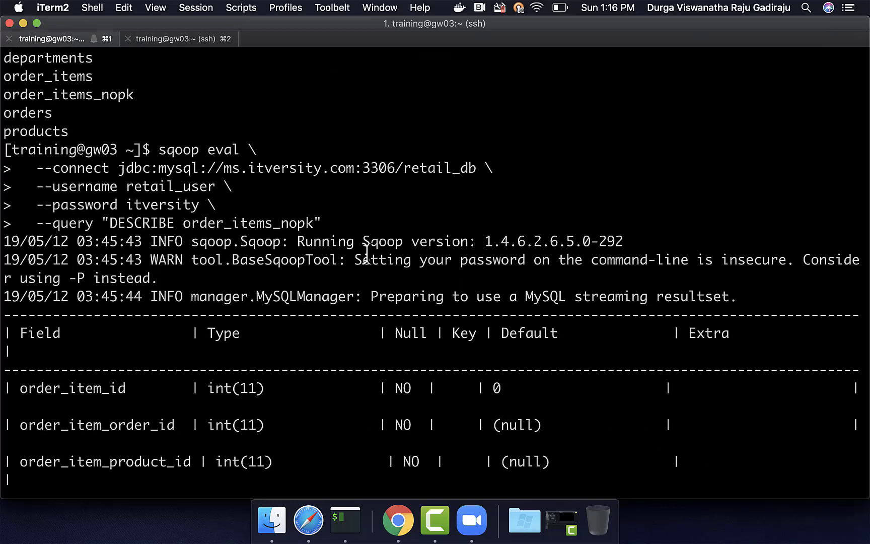
{"action": "left_click_drag", "start_coordinate": [22, 167], "coordinate": [53, 223]}
{"action": "key", "text": "super+v"}
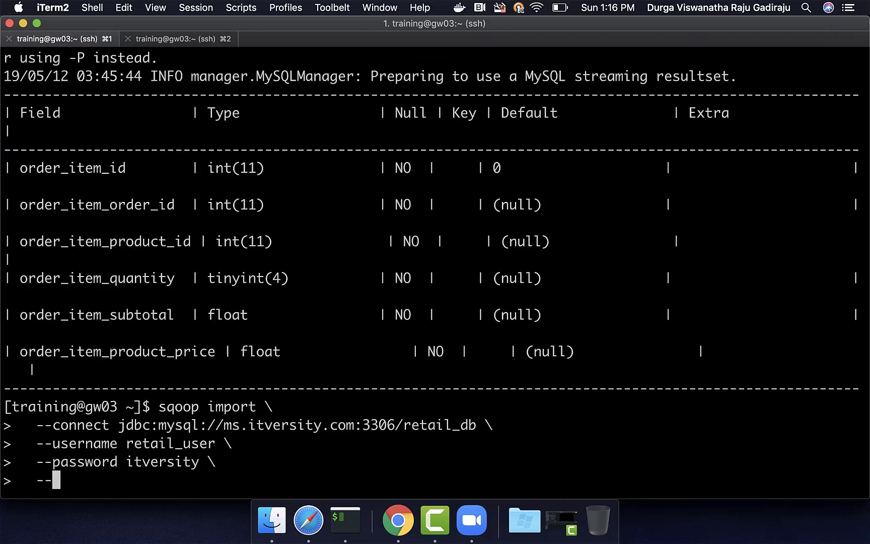
{"action": "type", "text": "tab"}
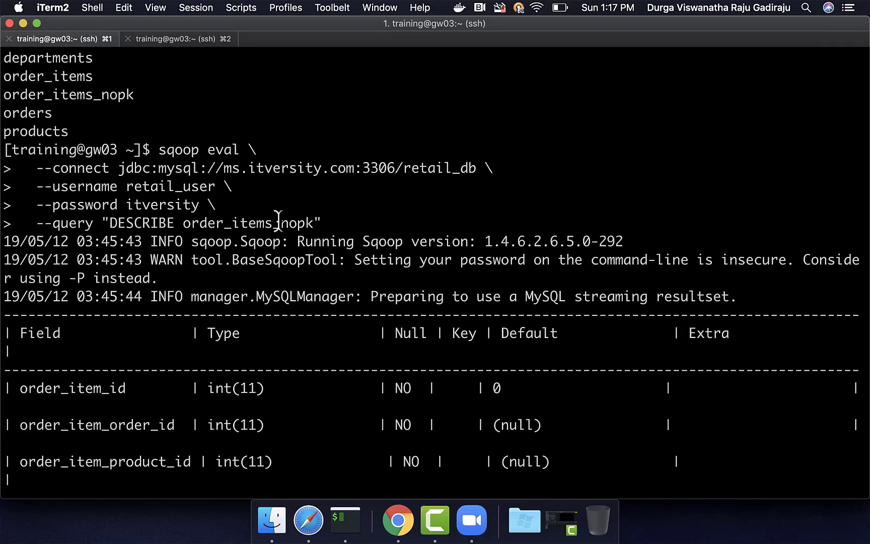
{"action": "double_click", "coordinate": [267, 222]}
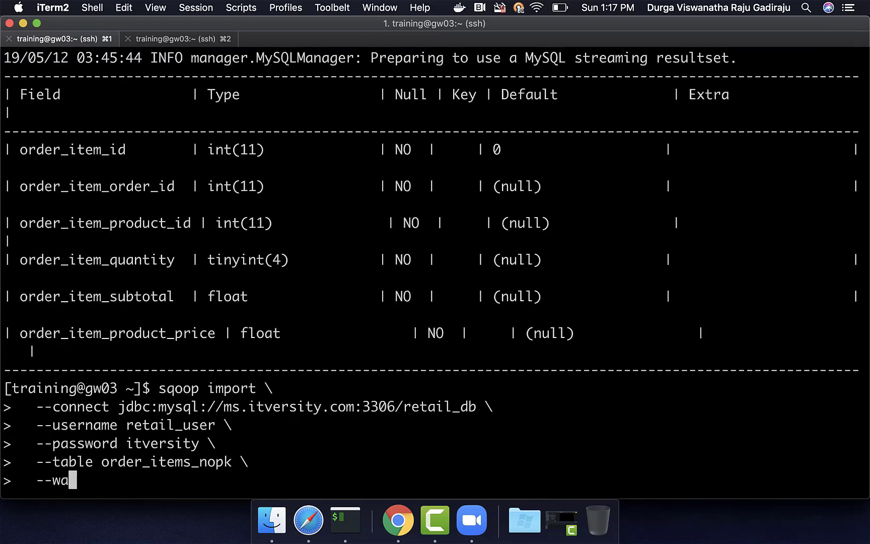
- Add --warehouse-dir /user/training/sqoop_import/retail_db and --delete-target-dir to the import
{"action": "type", "text": "reho"}
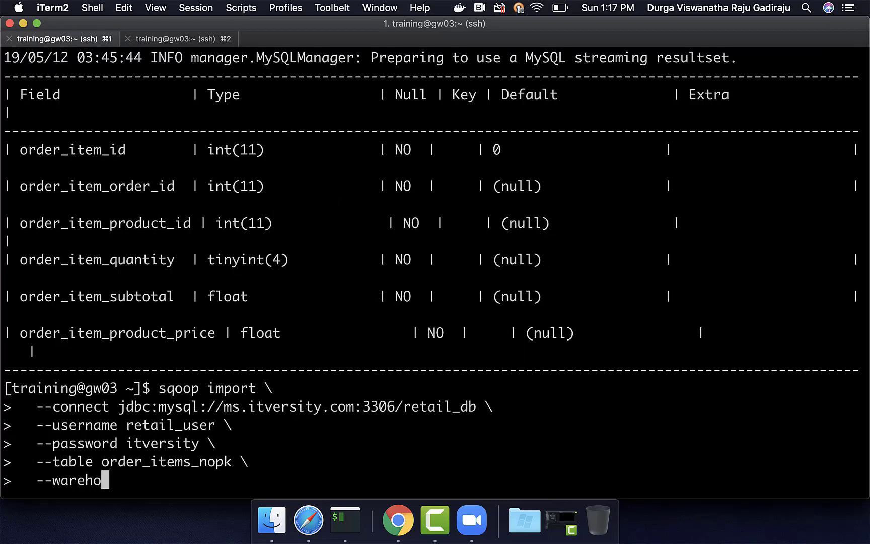
{"action": "type", "text": "use-dir /use"}
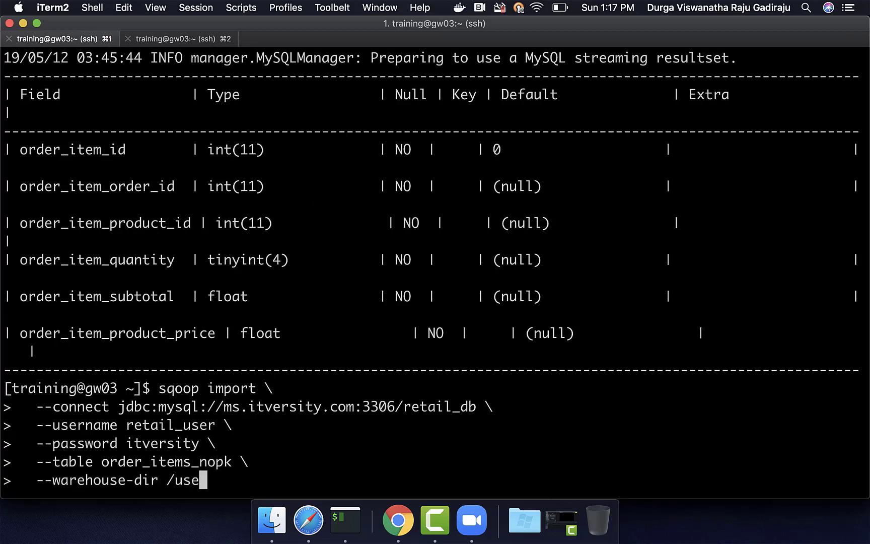
{"action": "type", "text": "r/training/sqoop_i"}
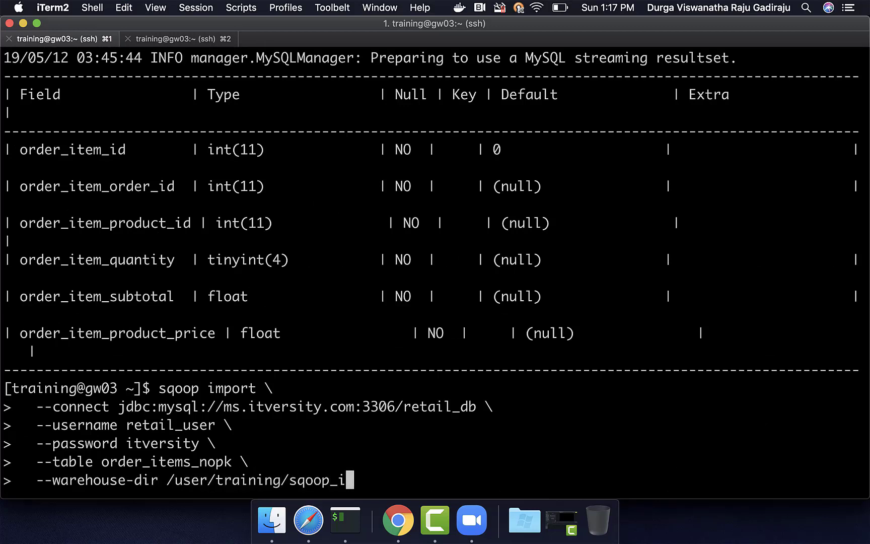
{"action": "type", "text": "mport/retail+"}
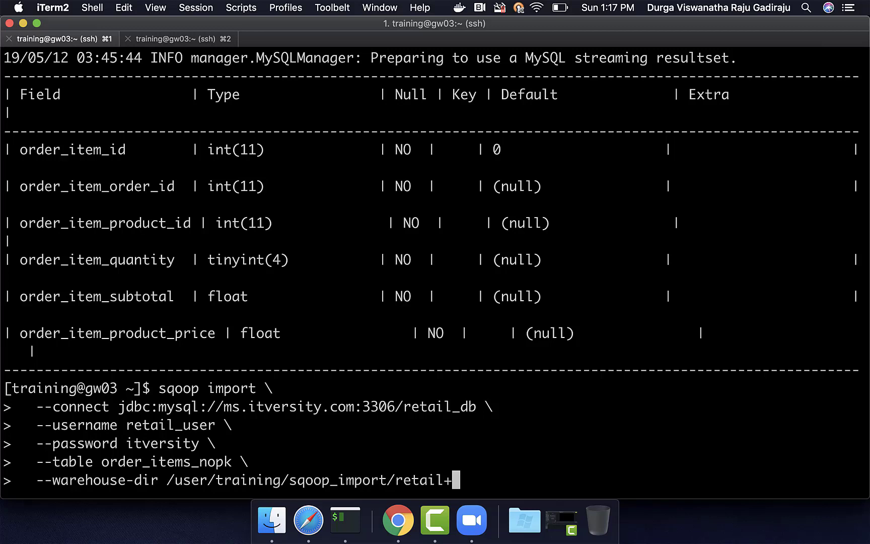
{"action": "key", "text": "BackSpace"}
{"action": "type", "text": "_db \\"}
{"action": "key", "text": "Return"}
{"action": "type", "text": "--del"}
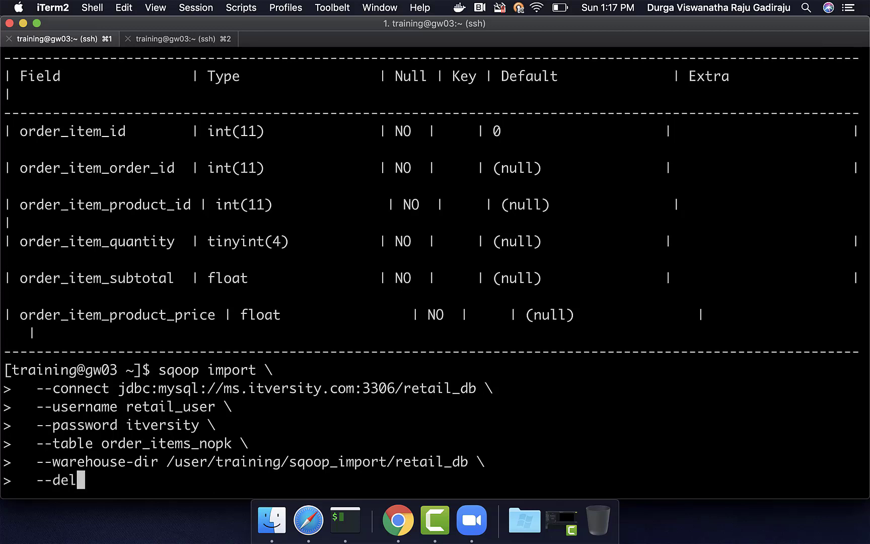
{"action": "type", "text": "ete-target-dir"}
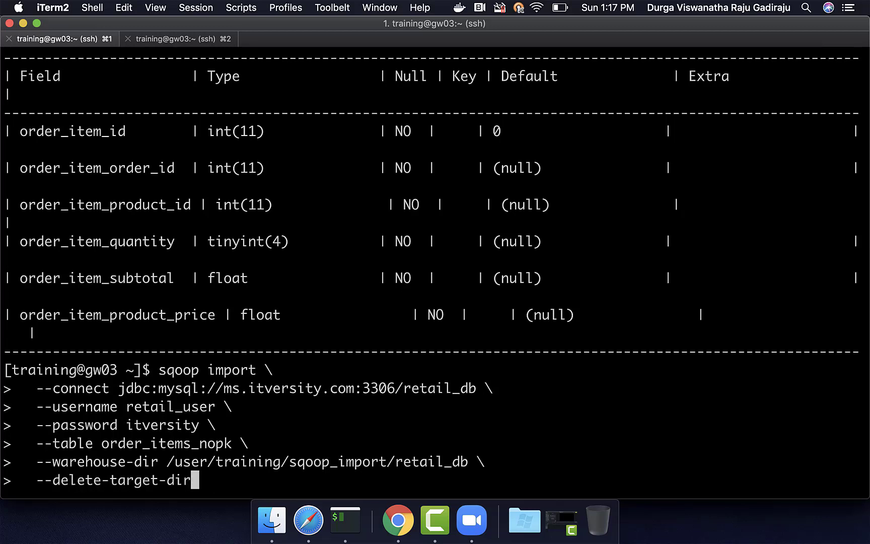
- Run the import and highlight the error's suggested '-m 1' and --split-by options
{"action": "key", "text": "Return"}
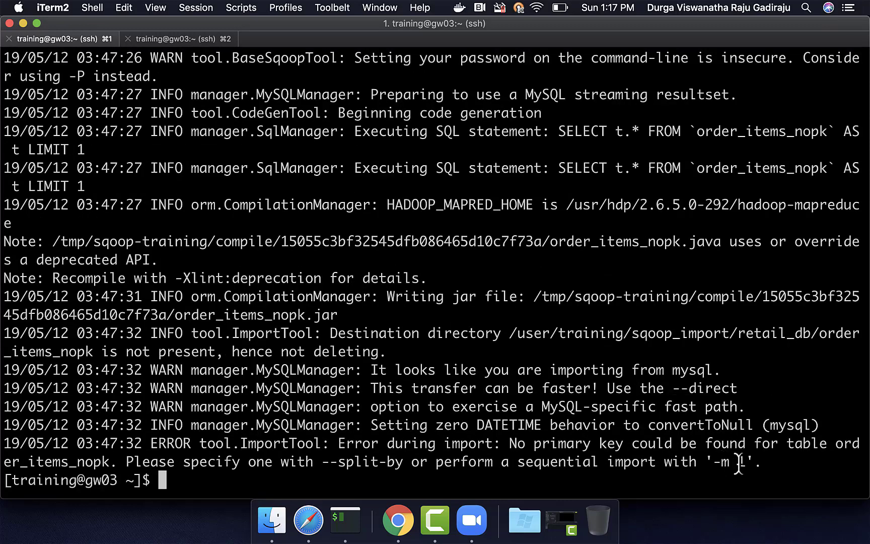
{"action": "left_click_drag", "start_coordinate": [745, 462], "coordinate": [712, 462]}
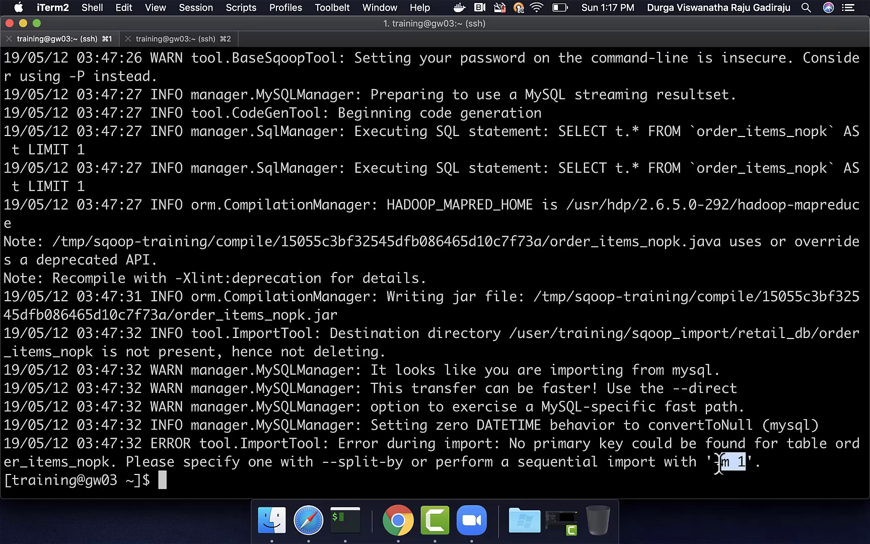
{"action": "left_click_drag", "start_coordinate": [403, 463], "coordinate": [321, 463]}
{"action": "scroll", "coordinate": [326, 330], "scroll_direction": "up", "scroll_amount": 5}
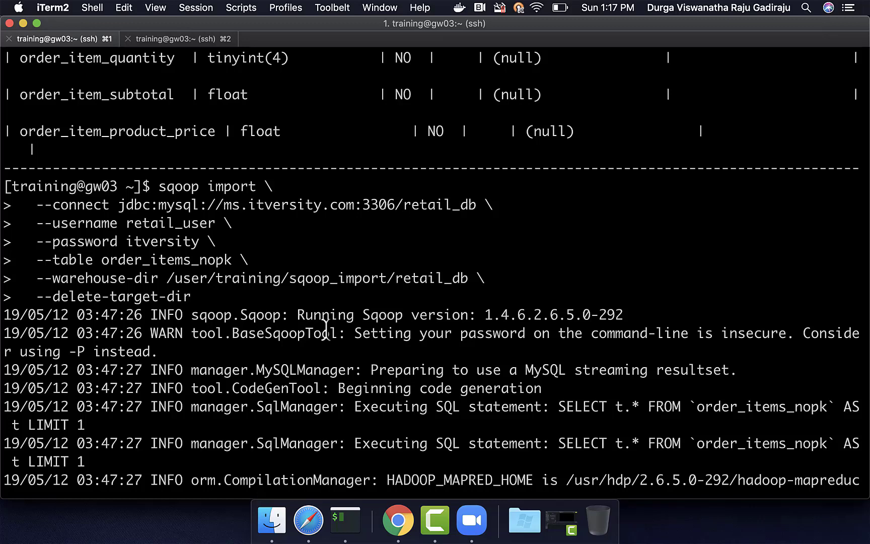
- Retype the order_items_nopk import with the earlier options plus --split-by order_item_id and --delete-target-dir
{"action": "scroll", "coordinate": [326, 329], "scroll_direction": "down", "scroll_amount": 5}
{"action": "type", "text": "sqoop impor"}
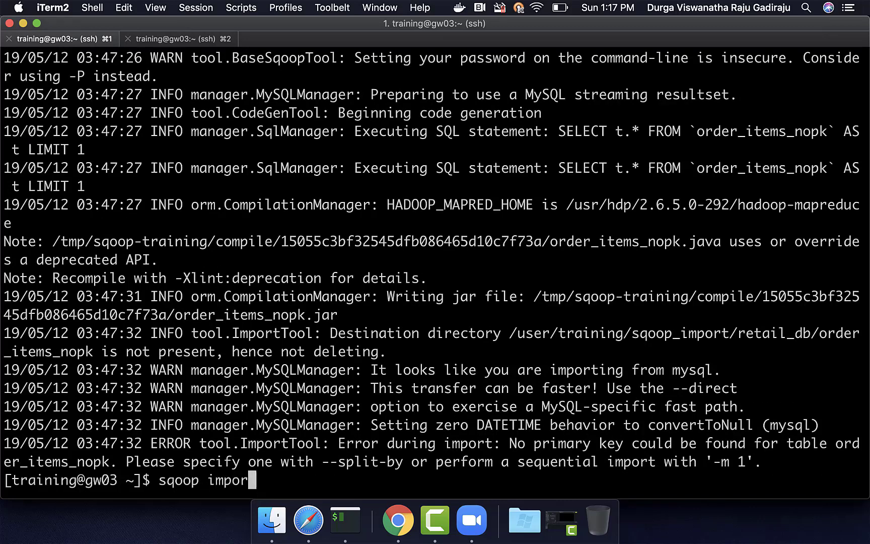
{"action": "scroll", "coordinate": [177, 345], "scroll_direction": "up", "scroll_amount": 6}
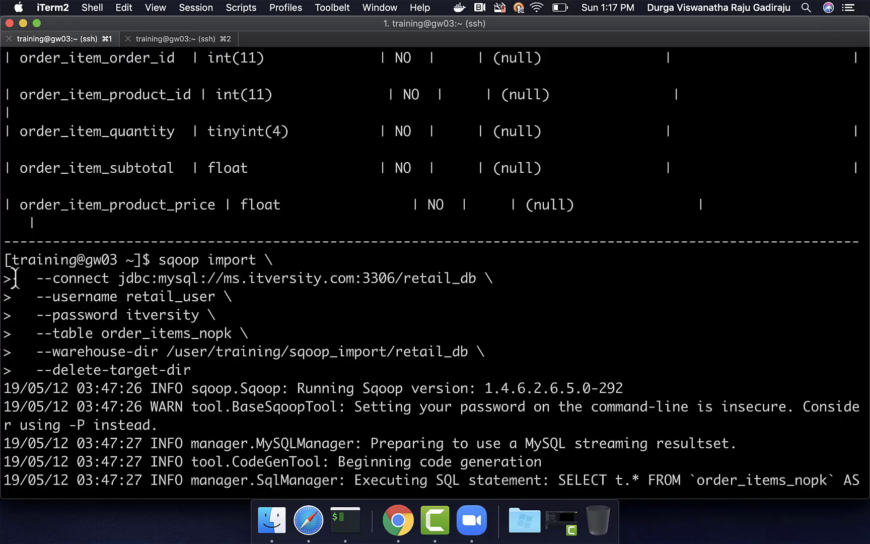
{"action": "left_click_drag", "start_coordinate": [16, 277], "coordinate": [485, 359]}
{"action": "key", "text": "super+v"}
{"action": "type", "text": "--split-"}
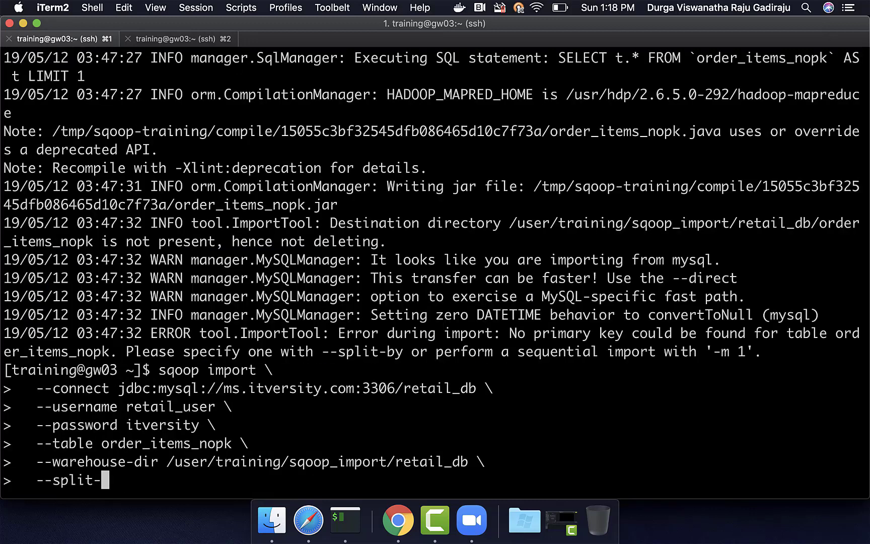
{"action": "type", "text": "by"}
{"action": "type", "text": "order_item_"}
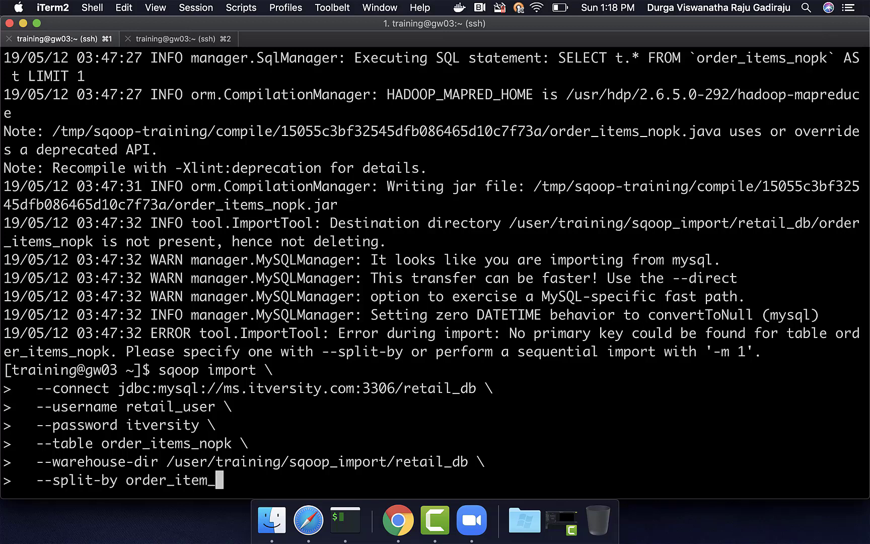
{"action": "type", "text": "id \\"}
{"action": "key", "text": "Return"}
{"action": "type", "text": "--delete-"}
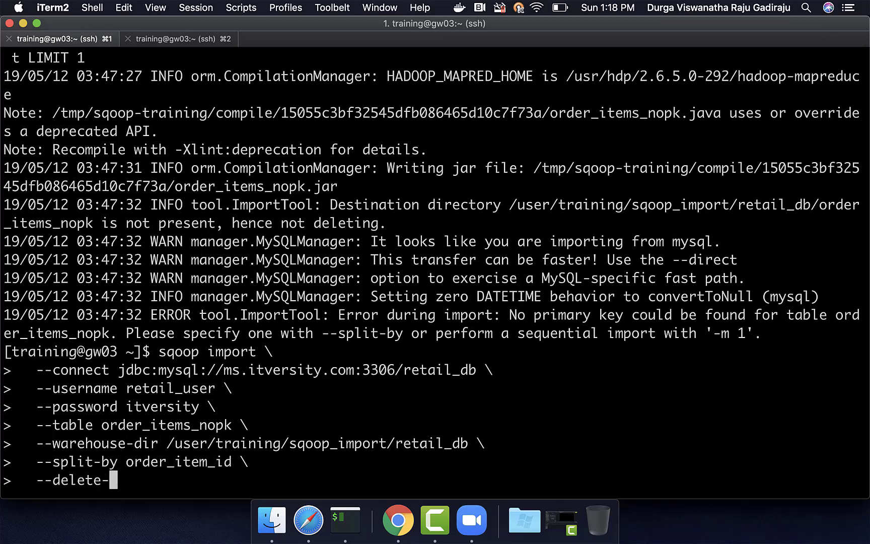
{"action": "type", "text": "target-dir"}
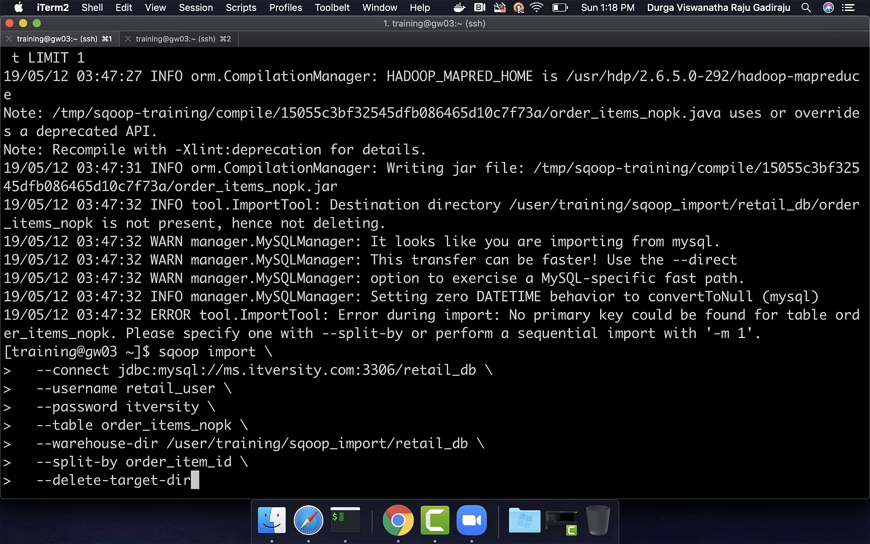
- Run the split-by import and review the order_item_id split boundaries in the output
{"action": "key", "text": "Return"}
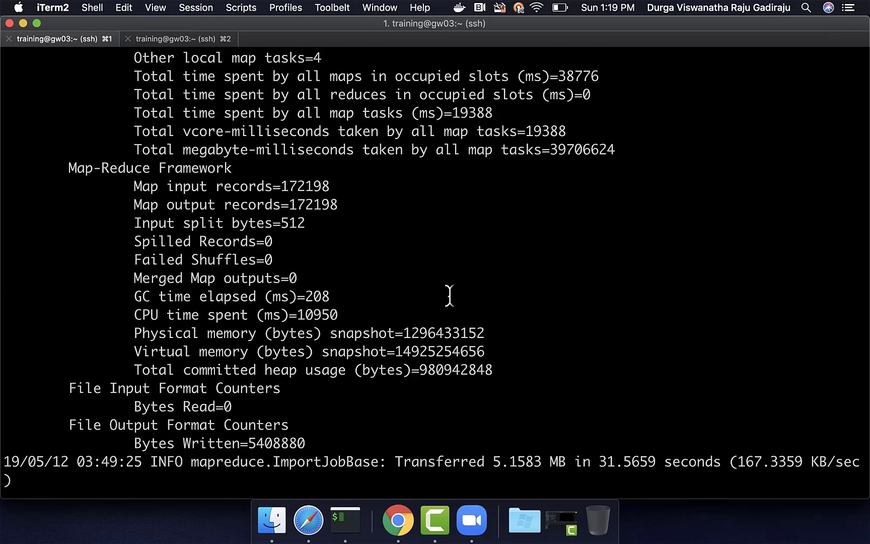
{"action": "scroll", "coordinate": [449, 296], "scroll_direction": "up", "scroll_amount": 20}
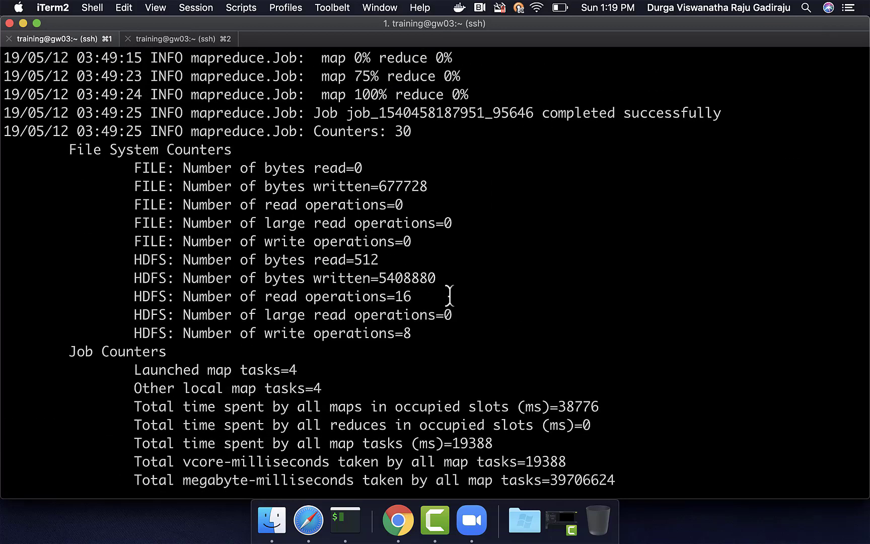
{"action": "scroll", "coordinate": [449, 297], "scroll_direction": "up", "scroll_amount": 2}
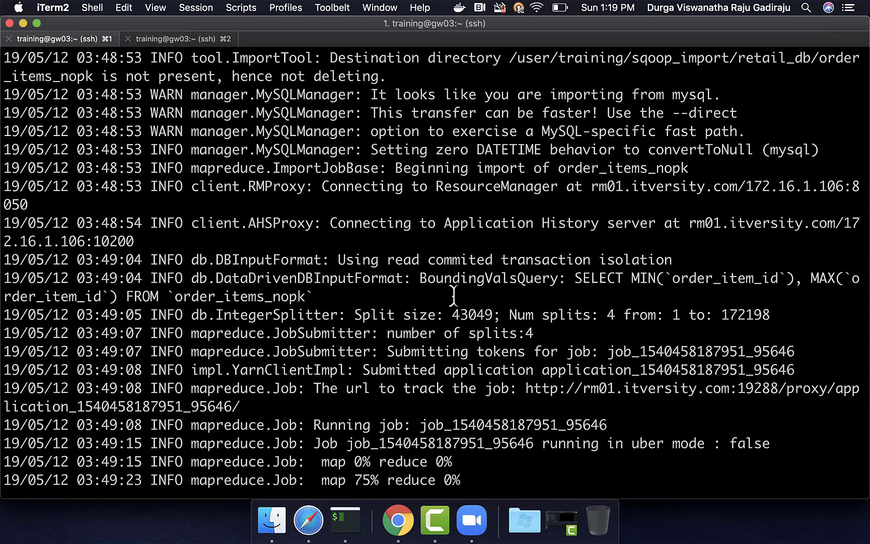
{"action": "double_click", "coordinate": [704, 278]}
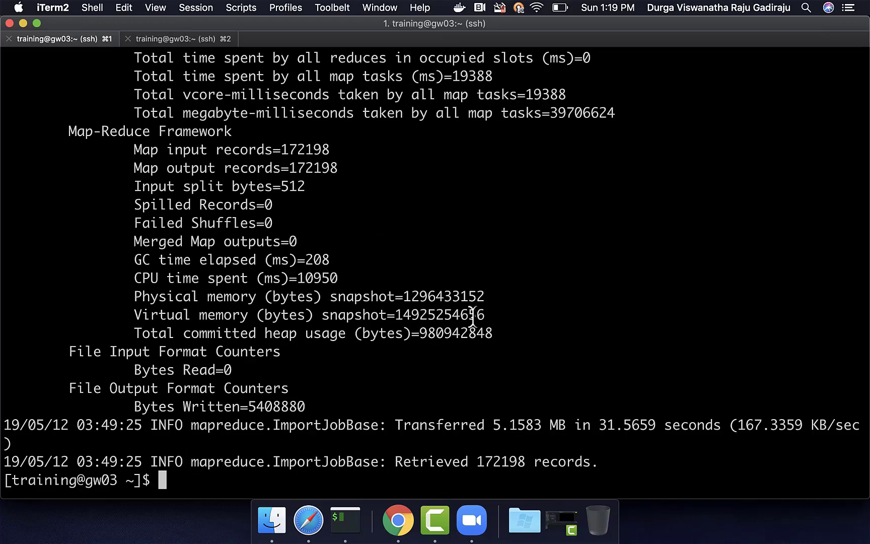
{"action": "scroll", "coordinate": [473, 314], "scroll_direction": "up", "scroll_amount": 20}
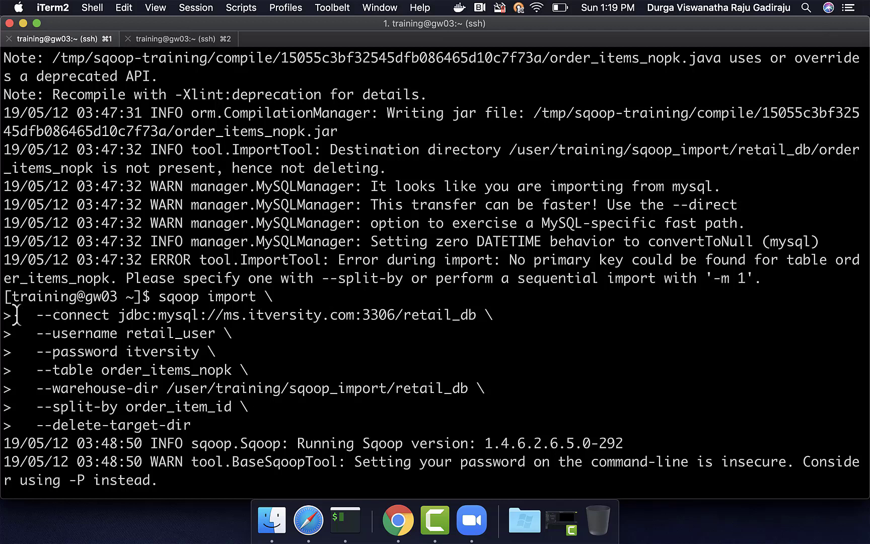
- Run a new order_items_nopk import with the copied options, --num-mappers 1 and --delete-target-dir
{"action": "left_click_drag", "start_coordinate": [24, 318], "coordinate": [500, 392]}
{"action": "key", "text": "cmd+c"}
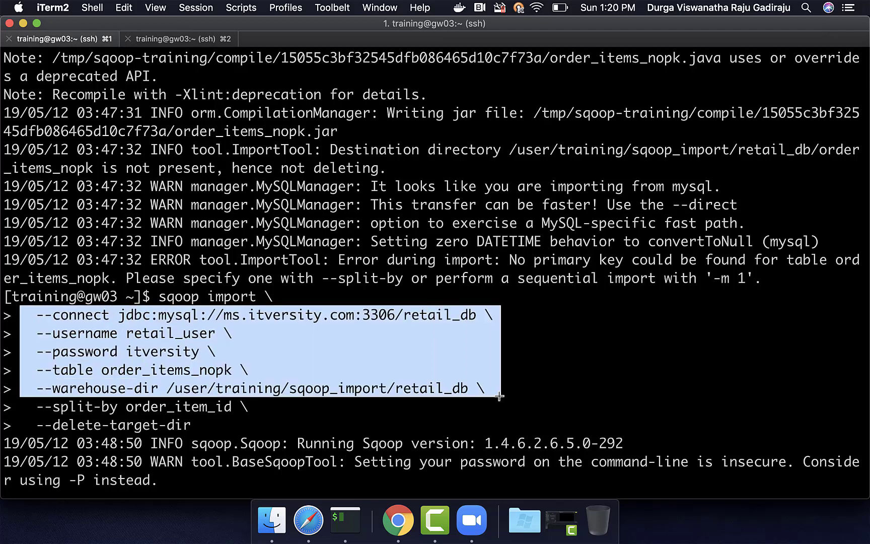
{"action": "type", "text": "sqoop "}
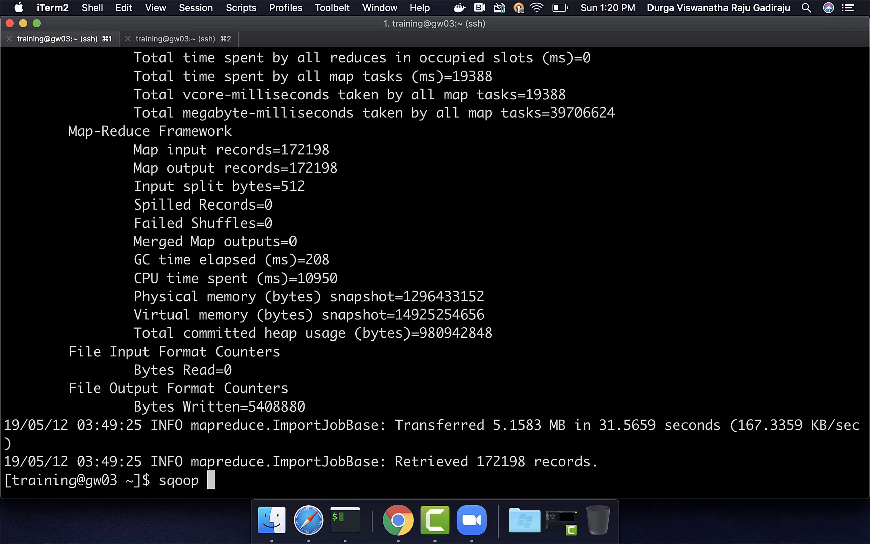
{"action": "type", "text": "import \\"}
{"action": "key", "text": "Return"}
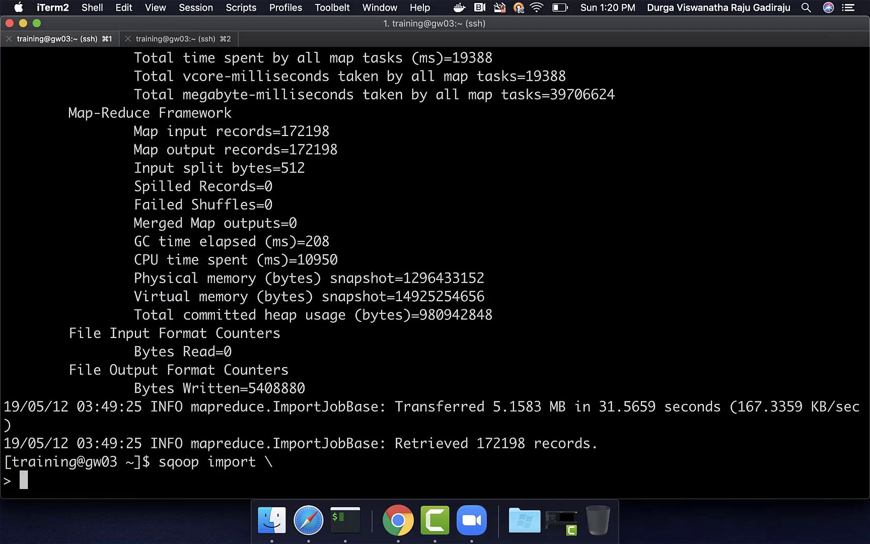
{"action": "key", "text": "cmd+v"}
{"action": "type", "text": "--n"}
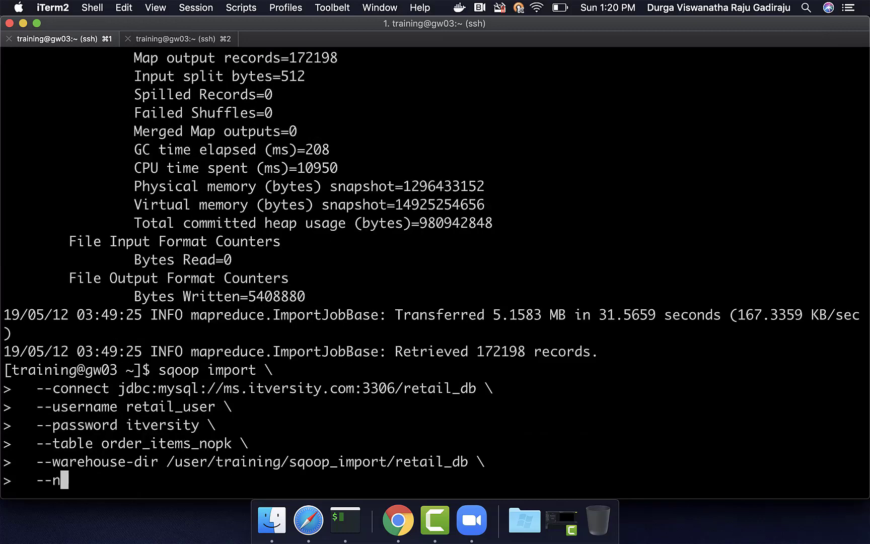
{"action": "type", "text": "um-mappers 1"}
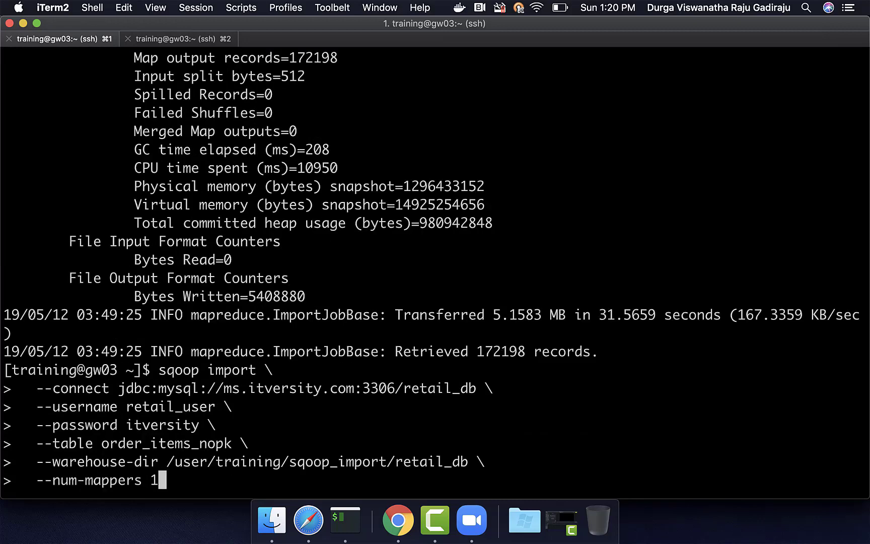
{"action": "type", "text": " \\"}
{"action": "key", "text": "Return"}
{"action": "type", "text": "--de"}
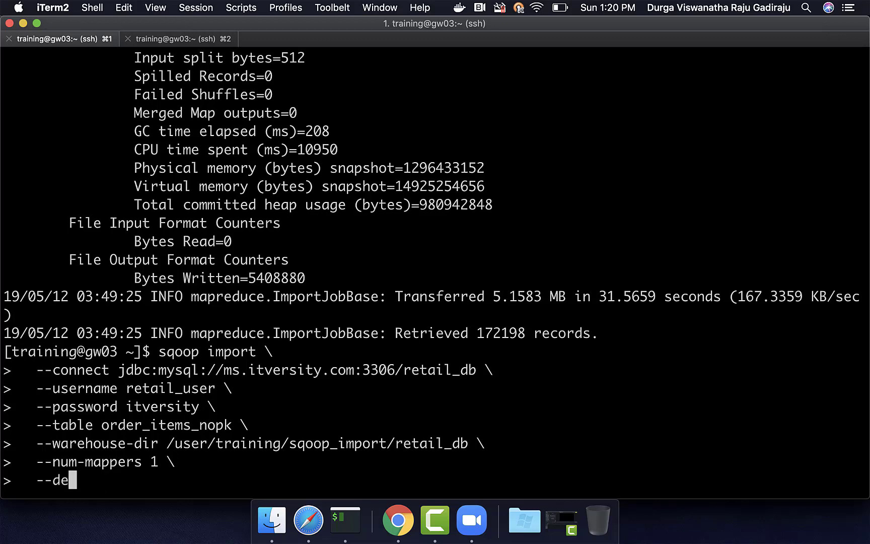
{"action": "type", "text": "lete-target-dir"}
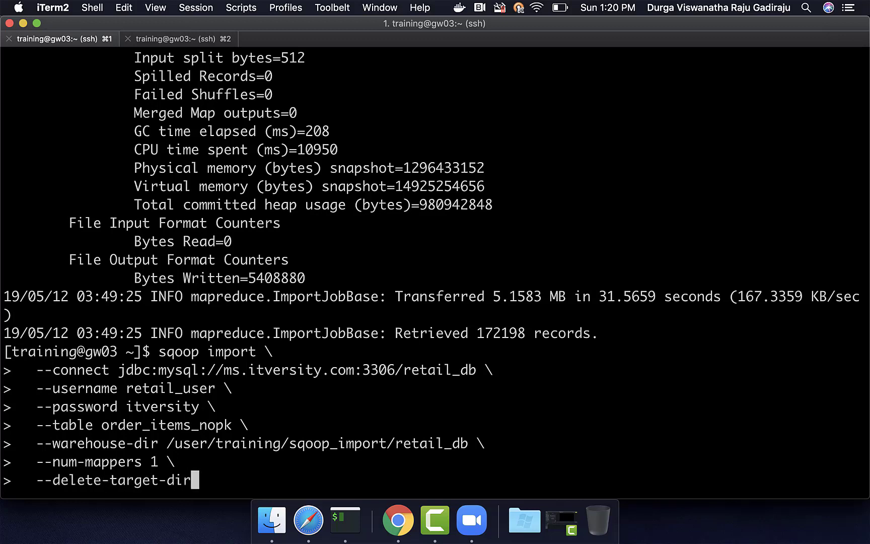
{"action": "key", "text": "Return"}
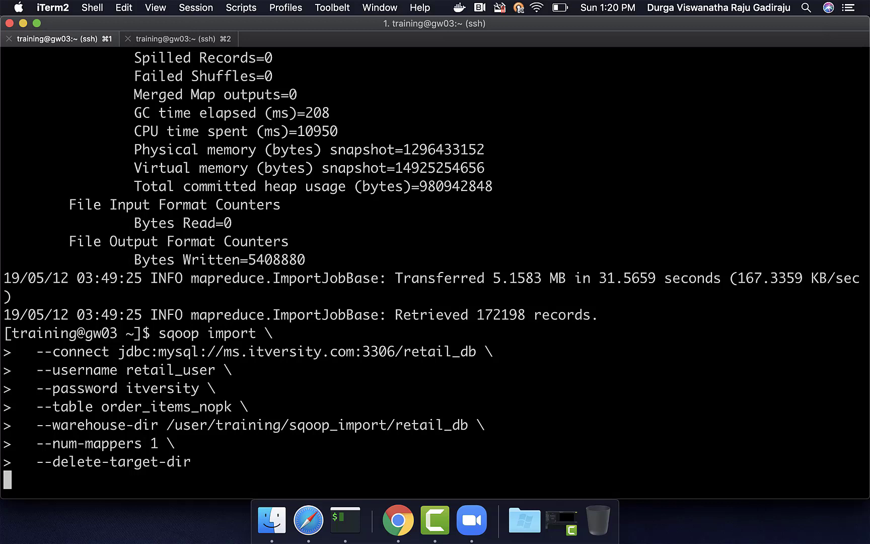
- Wait for the single-mapper job and check its 172198 retrieved records
{"action": "left_click_drag", "start_coordinate": [167, 425], "coordinate": [469, 425]}
{"action": "key", "text": "super+c"}
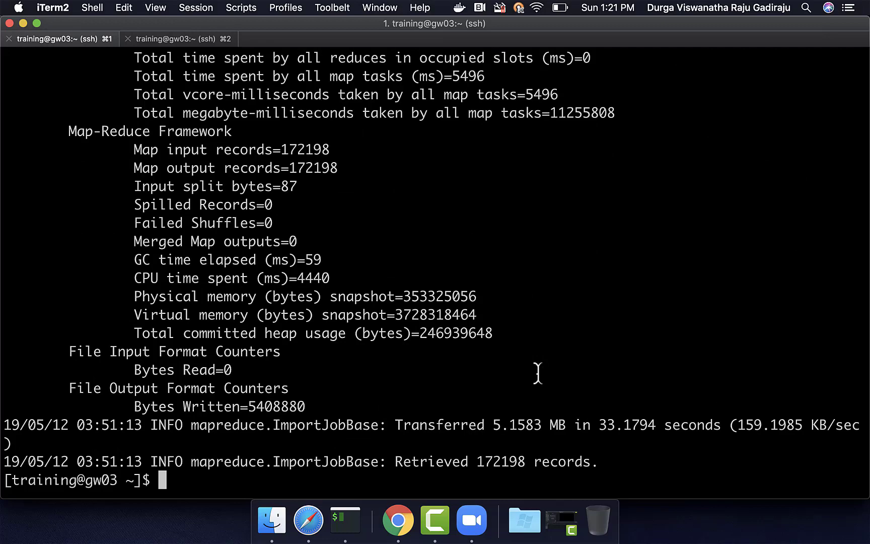
{"action": "double_click", "coordinate": [496, 459]}
{"action": "scroll", "coordinate": [626, 247], "scroll_direction": "up", "scroll_amount": 20}
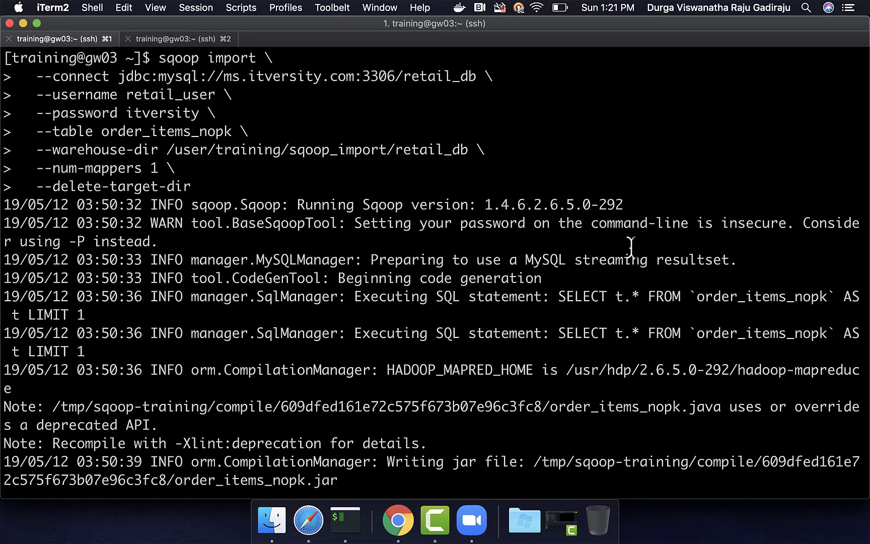
- List the warehouse path's order_items_nopk directory with hadoop fs -ls, fixing the misspelled directory name
{"action": "double_click", "coordinate": [375, 273]}
{"action": "type", "text": "hadoop fs -ls"}
{"action": "key", "text": "super+v"}
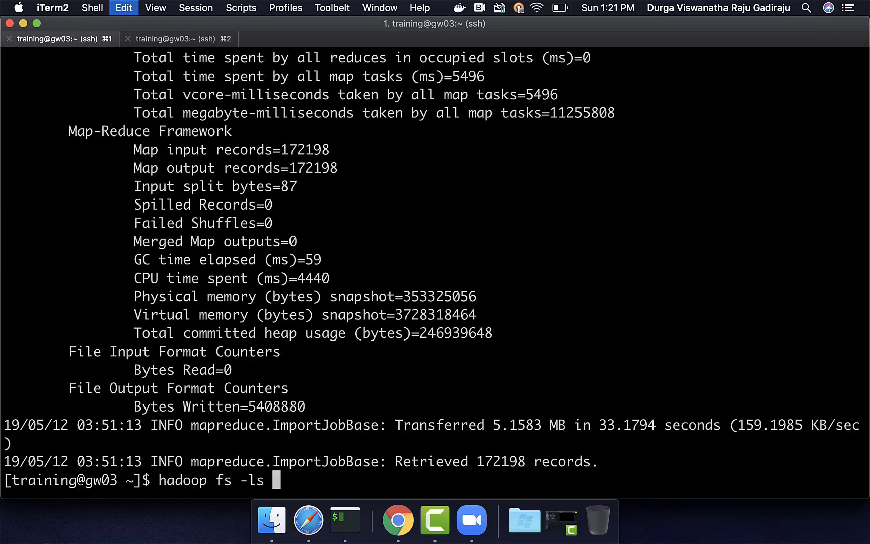
{"action": "type", "text": "/order_"}
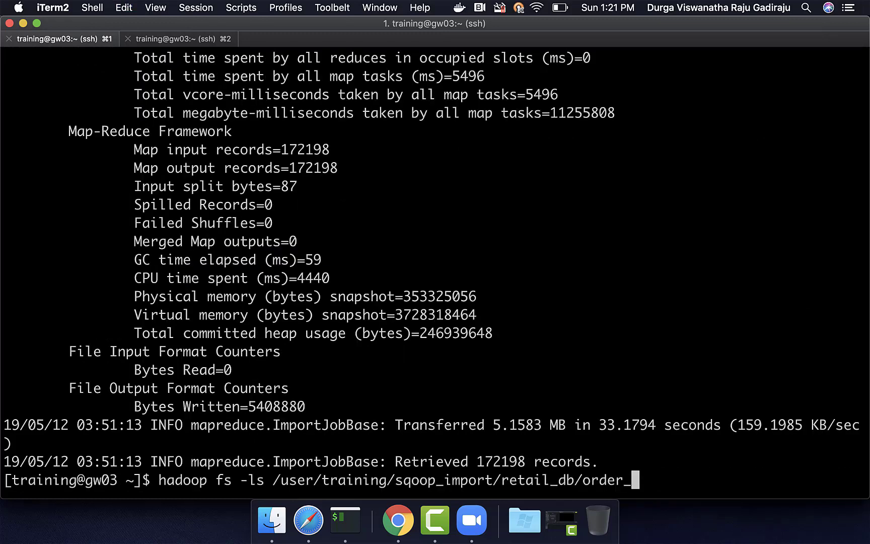
{"action": "type", "text": "item_nopk"}
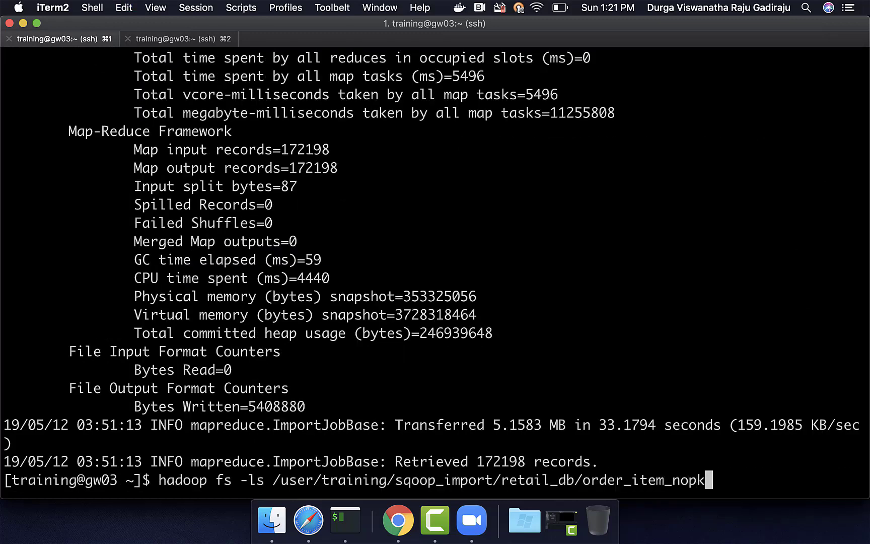
{"action": "key", "text": "Return"}
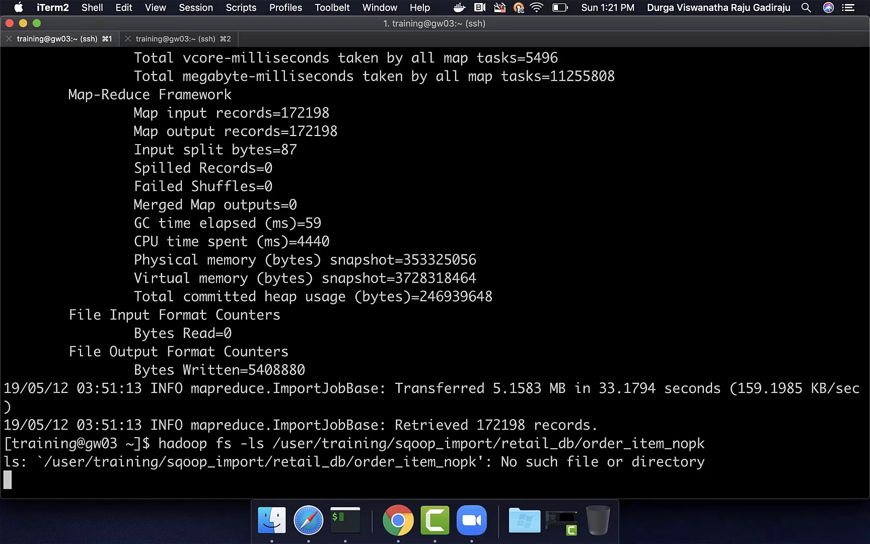
{"action": "key", "text": "Up"}
{"action": "key", "text": "Left"}
{"action": "key", "text": "Left"}
{"action": "key", "text": "Left"}
{"action": "key", "text": "Left"}
{"action": "key", "text": "Left"}
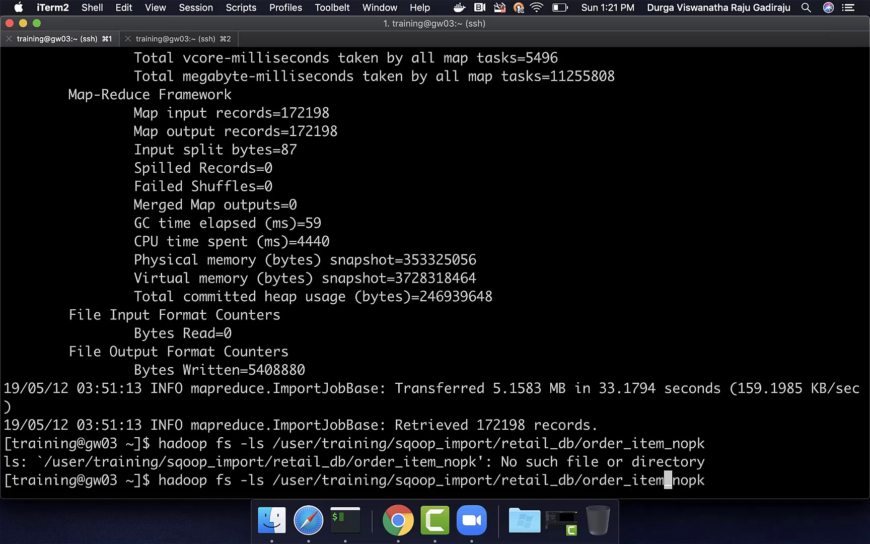
{"action": "type", "text": "s"}
{"action": "key", "text": "Return"}
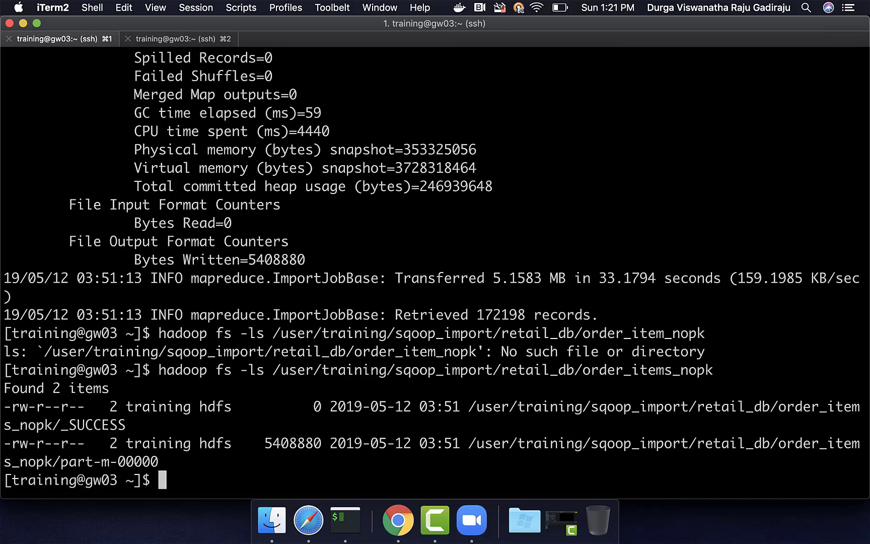